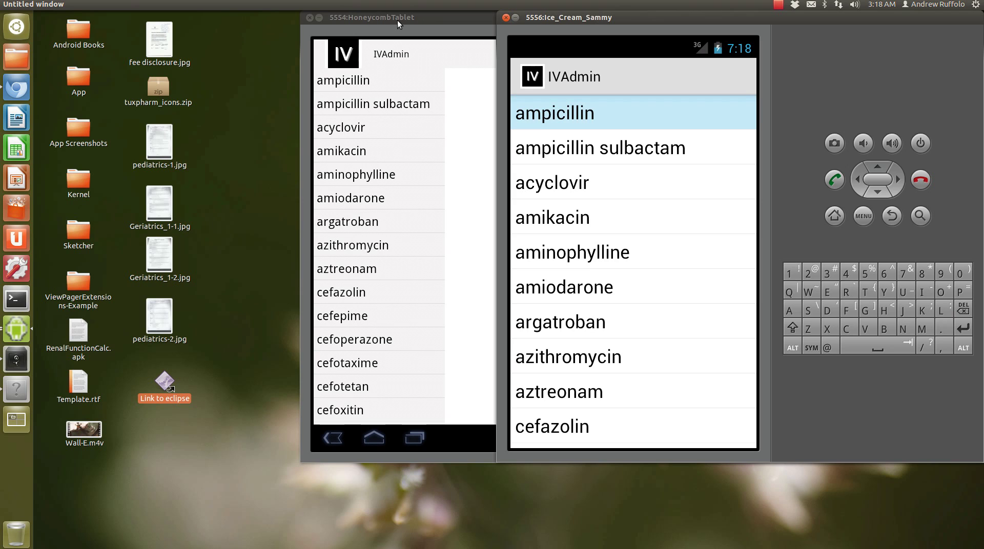
Arrange the HoneycombTablet emulator beside the launcher with the Ice_Cream_Sammy phone emulator in front on the other side
drag(398, 20, 154, 20)
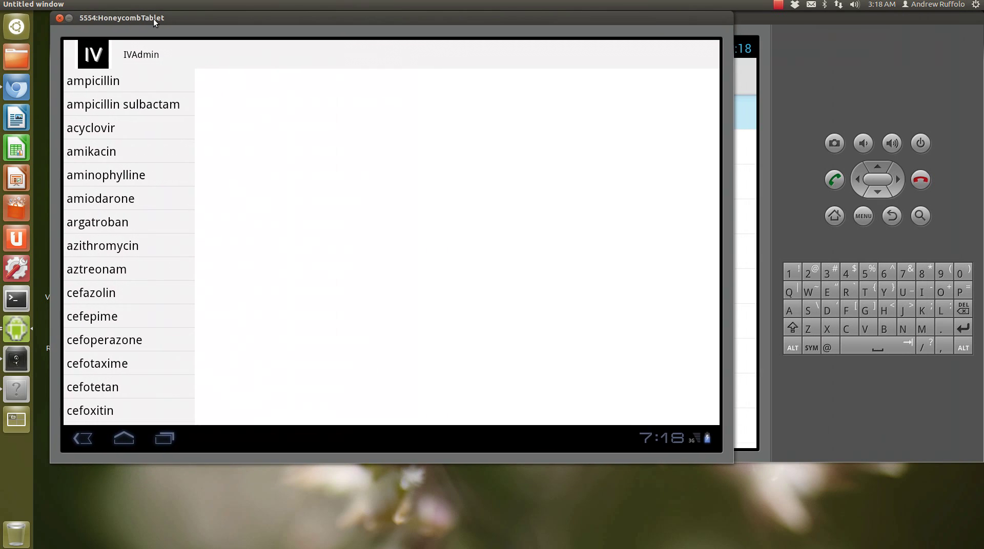
click(831, 20)
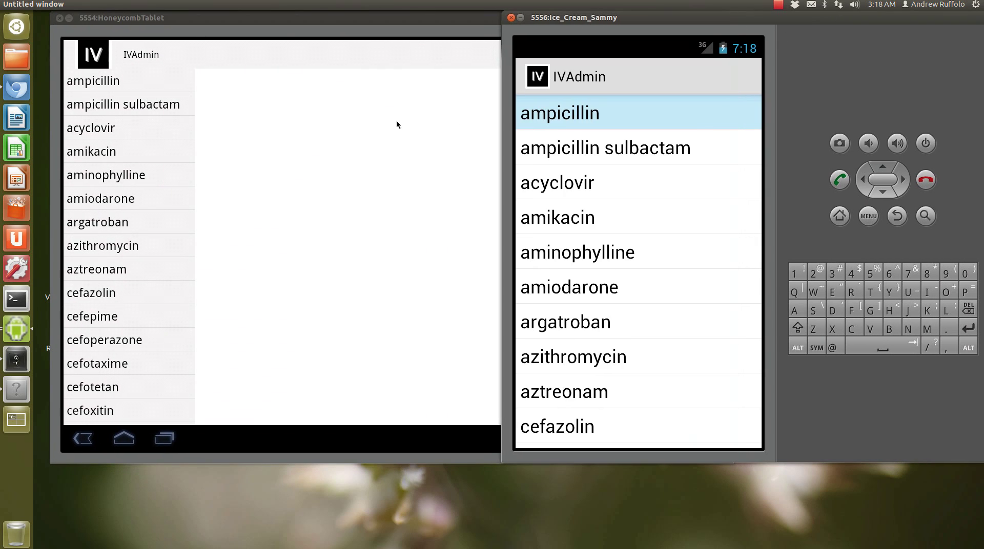
drag(315, 28, 286, 20)
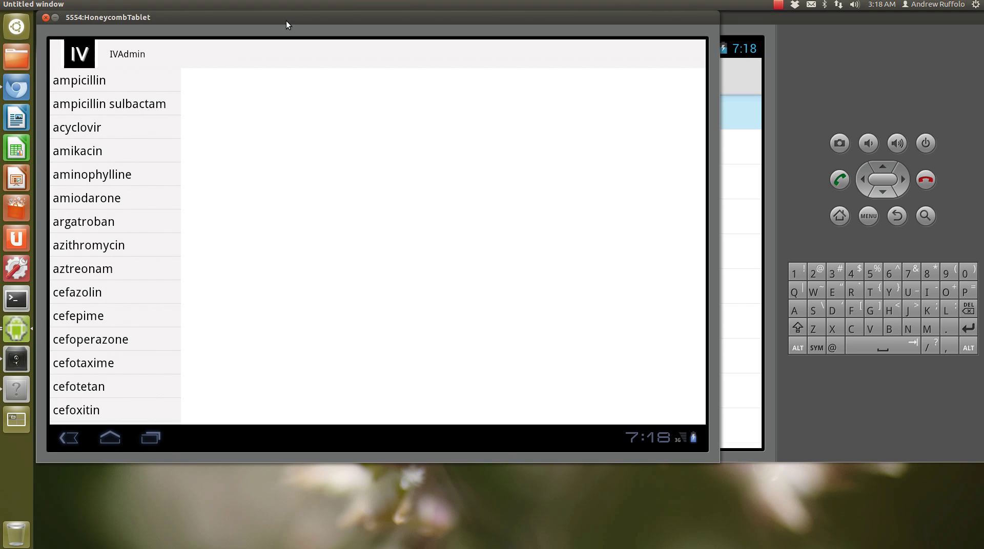
key(alt+Tab)
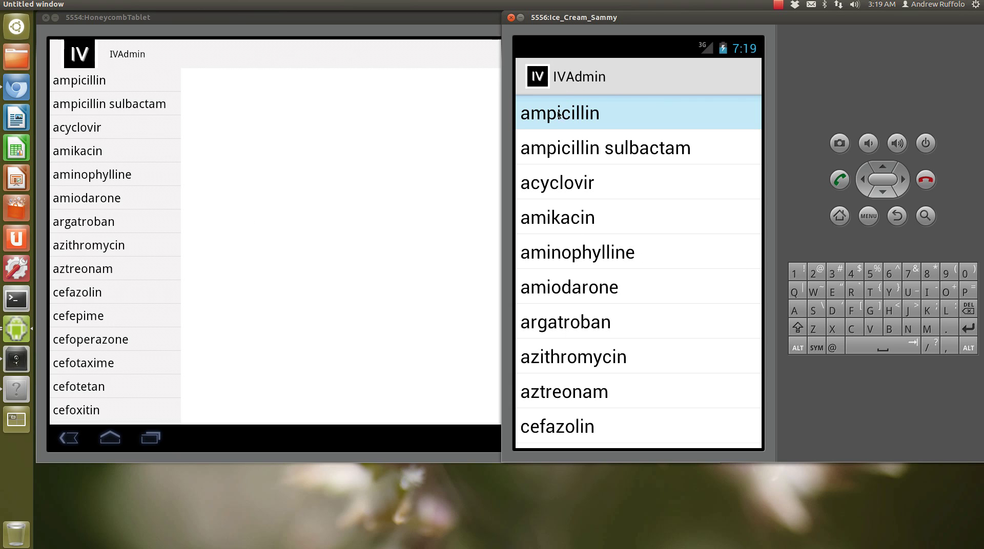
Send the phone emulator to its home screen and relaunch IVAdmin from the tablet emulator's app list
click(839, 216)
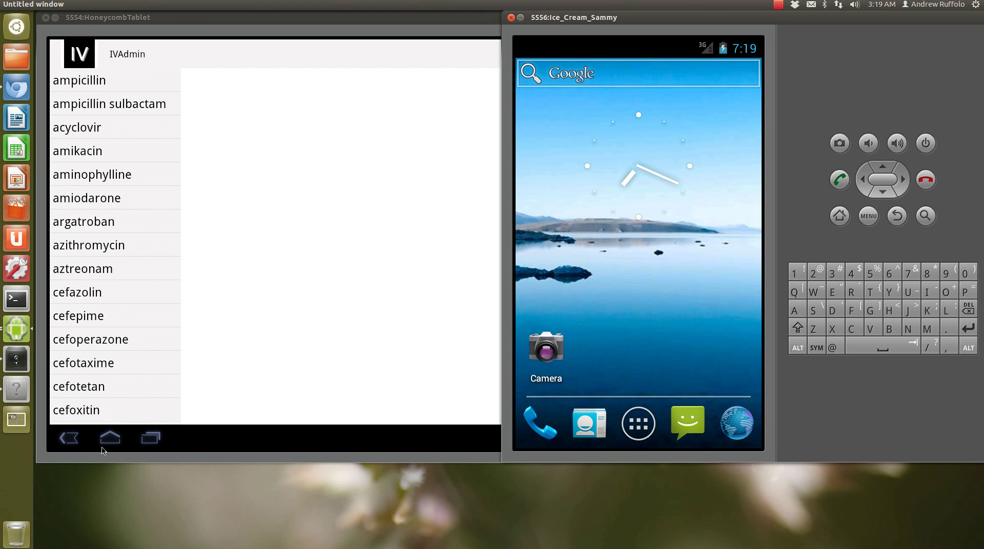
click(106, 450)
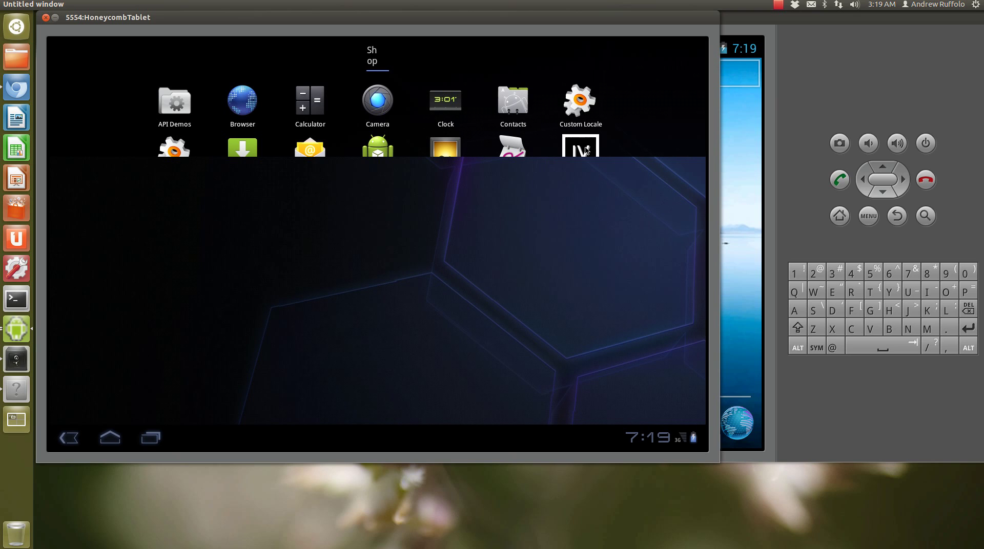
click(586, 150)
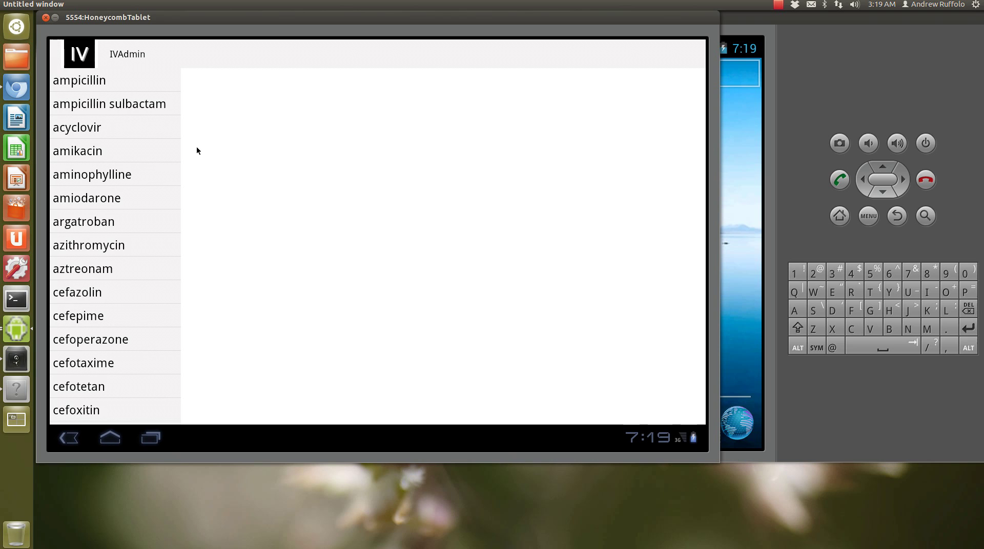
Look through the drug list in IVAdmin on the tablet emulator, down to imipenem/cilastin and back to ampicillin
scroll(140, 134, down, 8)
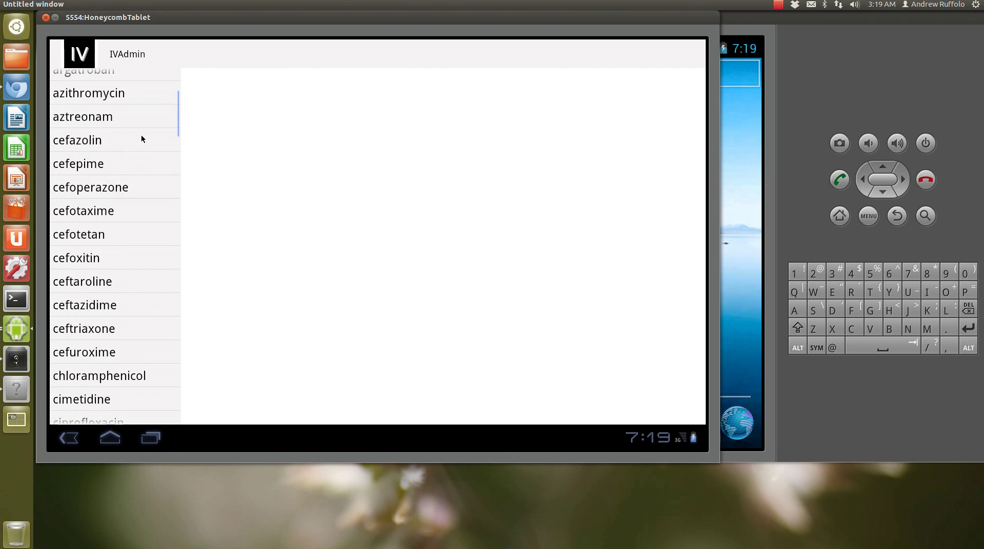
scroll(127, 108, down, 5)
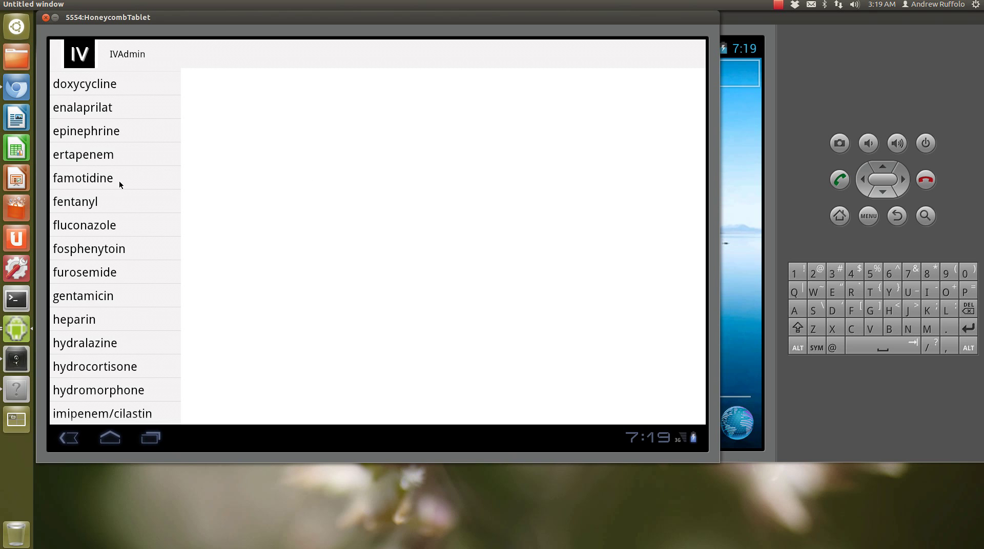
scroll(119, 181, up, 13)
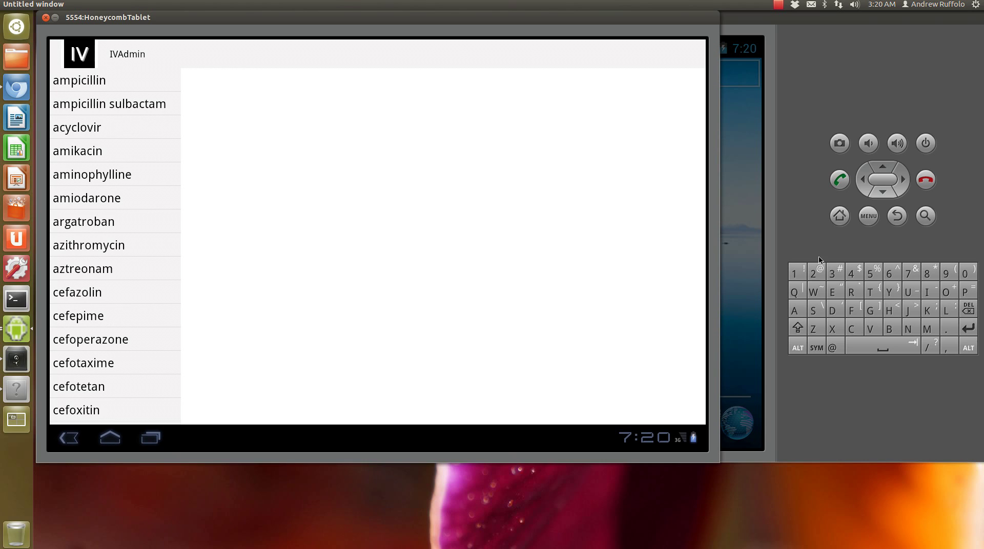
click(726, 259)
click(354, 283)
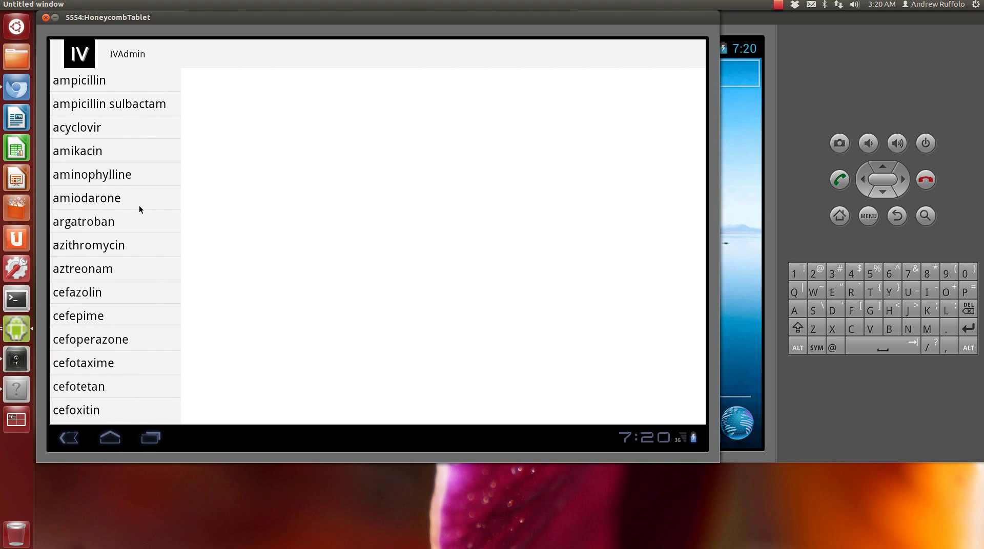
drag(140, 215, 159, 330)
drag(133, 228, 166, 297)
drag(131, 205, 73, 238)
Launch IVAdmin from the phone emulator's app list and compare its layout with the tablet version
click(739, 238)
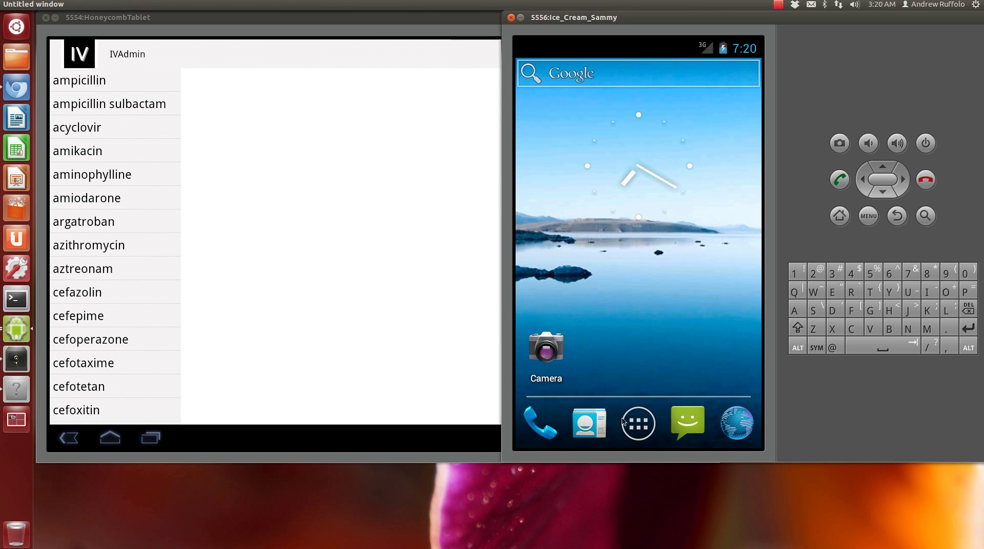
click(639, 424)
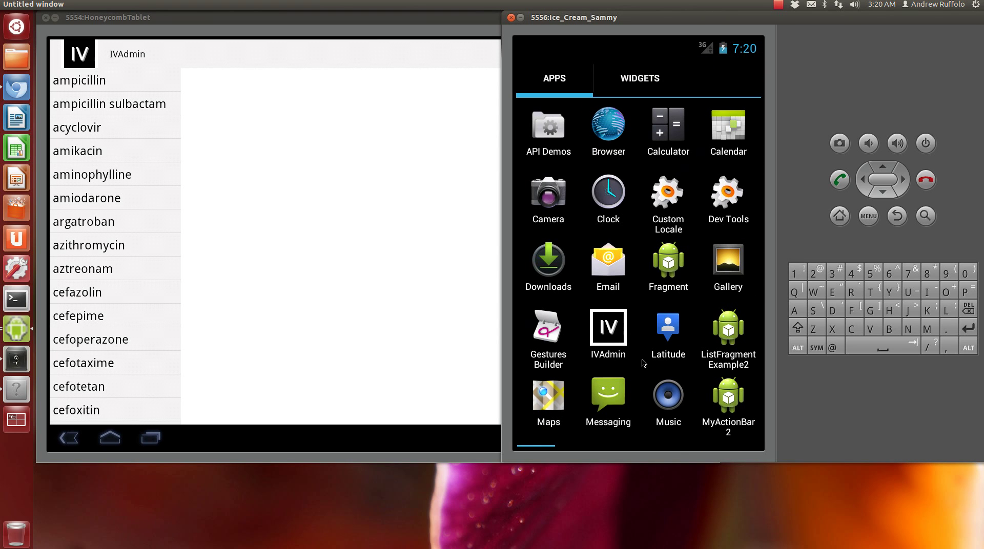
click(626, 349)
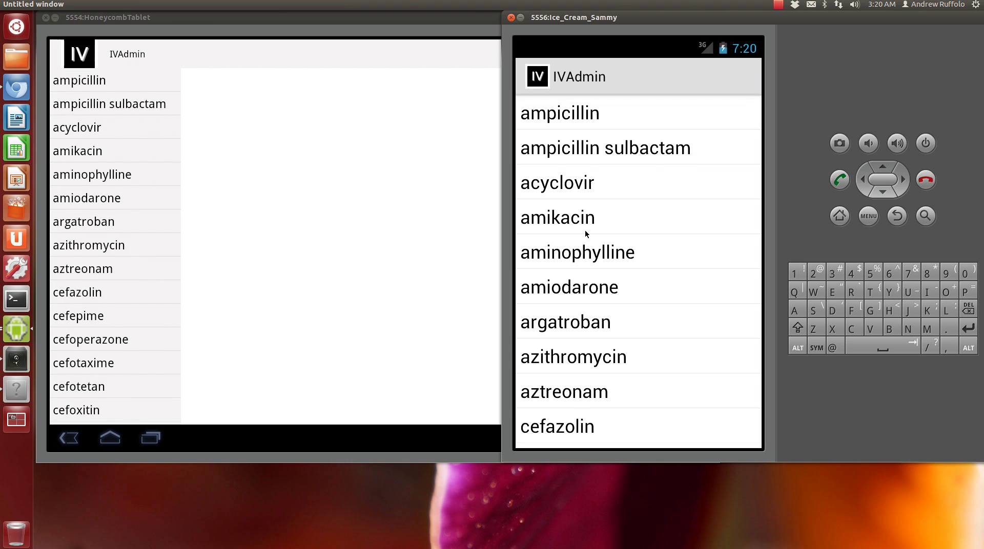
click(290, 183)
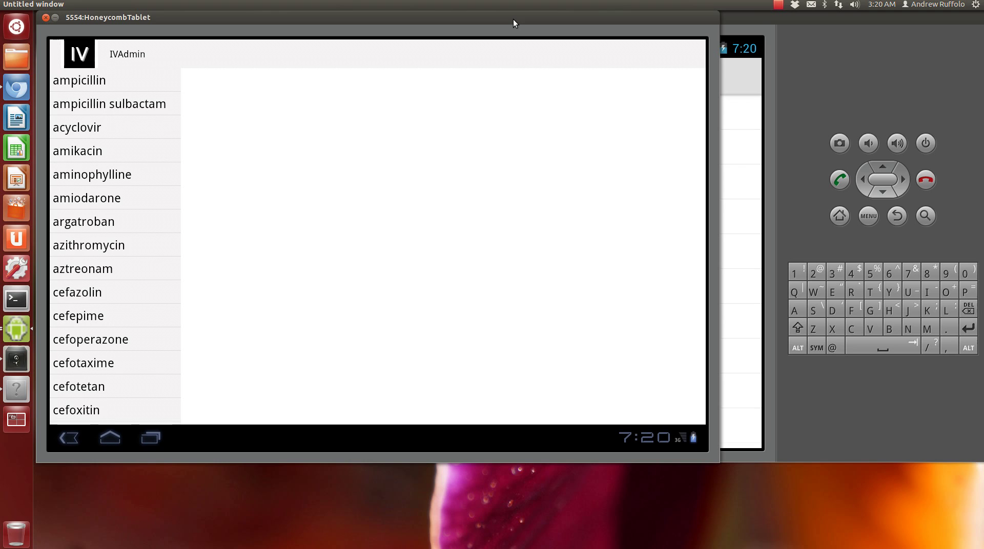
Open the acyclovir entry on the phone emulator and pan around its GlobalRPh page
click(745, 171)
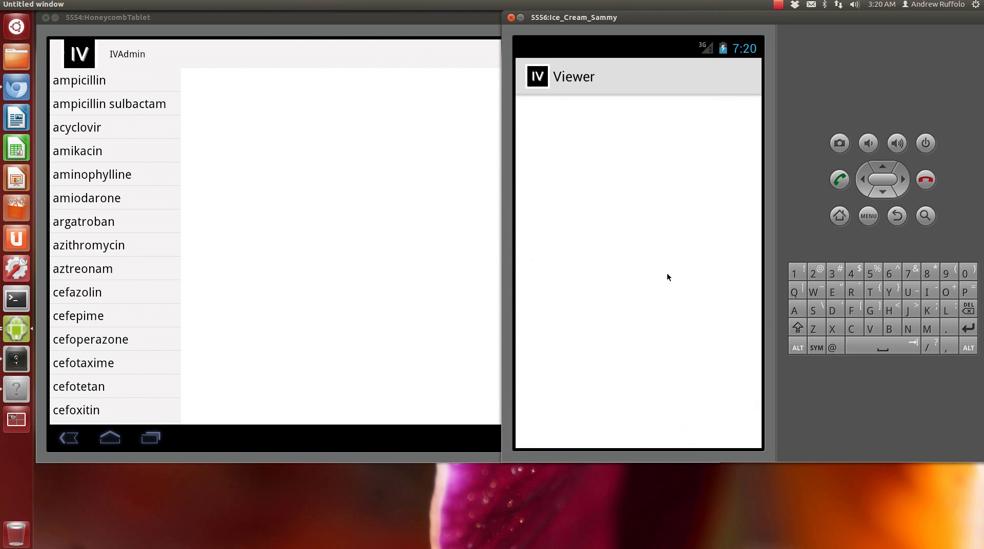
click(656, 466)
click(675, 430)
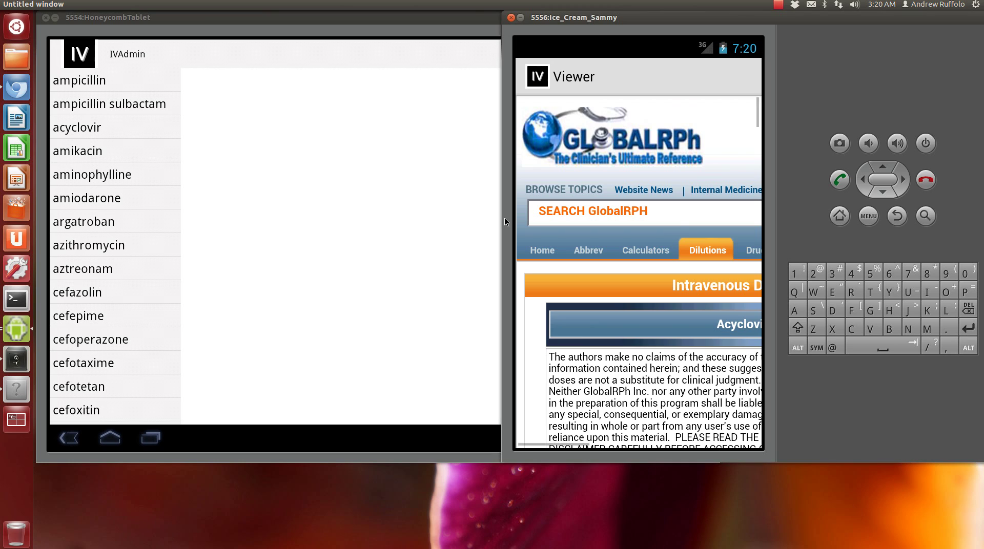
click(455, 229)
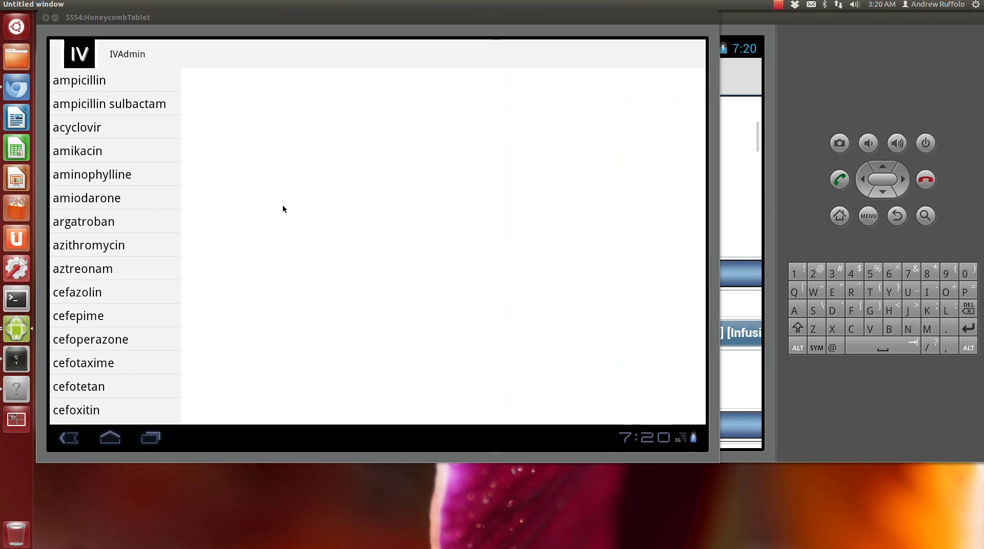
click(723, 244)
drag(647, 224, 595, 460)
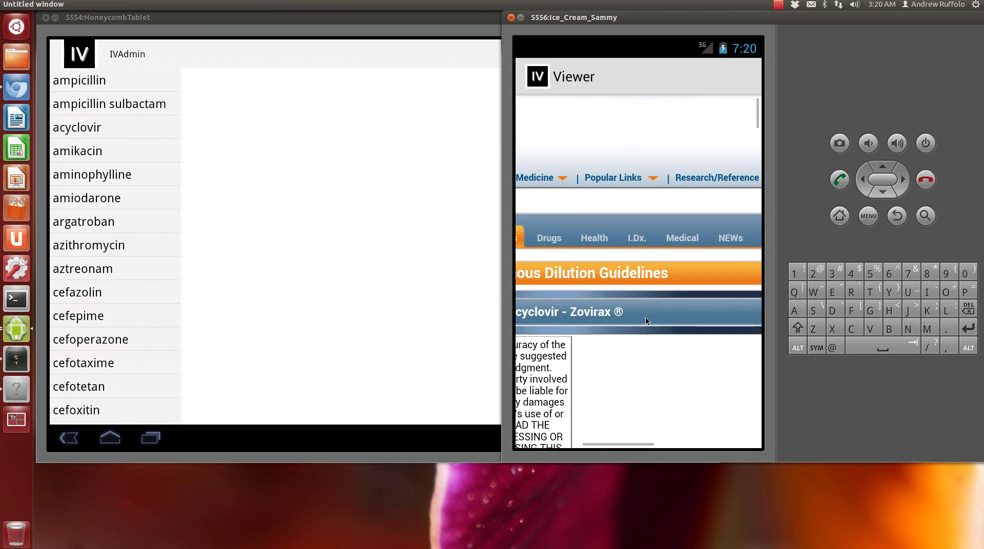
Open the acyclovir entry on the tablet emulator and compare its page with the one on the phone emulator
click(105, 127)
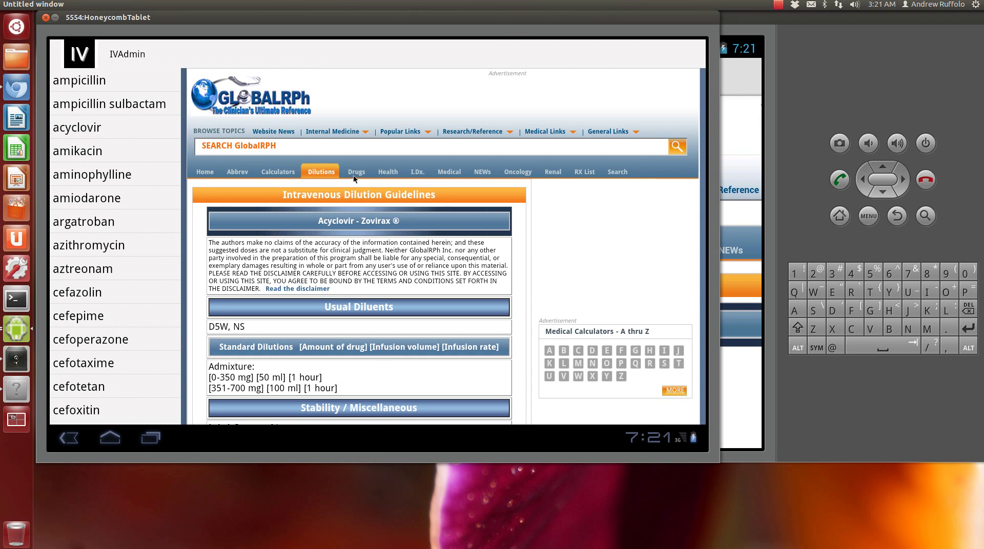
mouse_move(377, 356)
mouse_down()
mouse_move(386, 216)
mouse_move(392, 351)
mouse_up()
click(748, 391)
drag(602, 276, 429, 214)
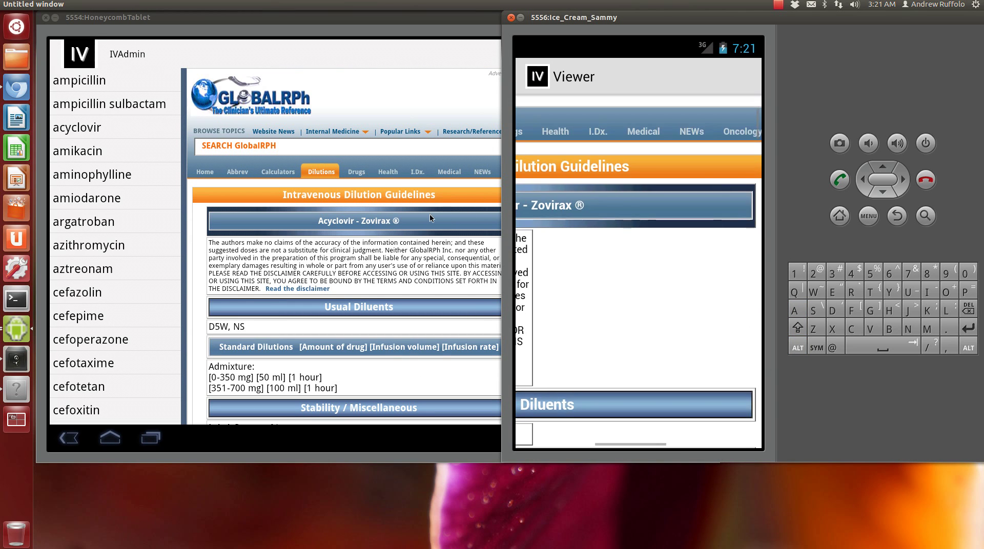
drag(611, 238, 702, 302)
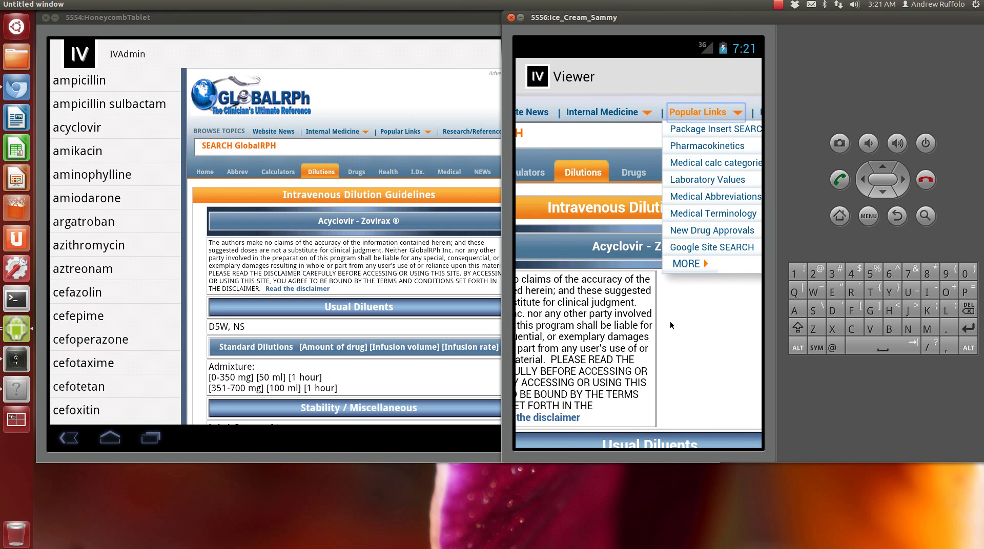
Read the tablet's acyclovir page down to the dosage and administration section and return to its beginning
click(399, 245)
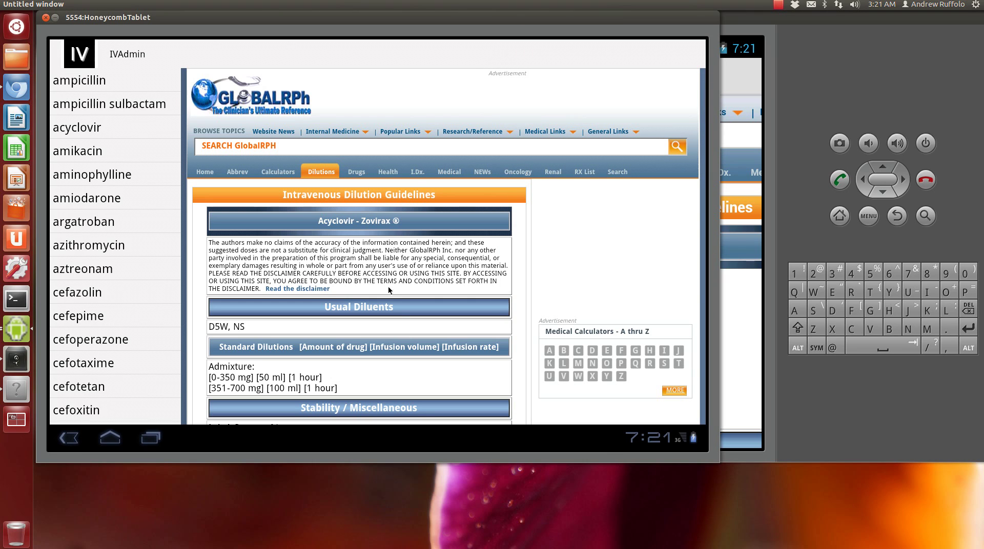
drag(389, 290, 418, 181)
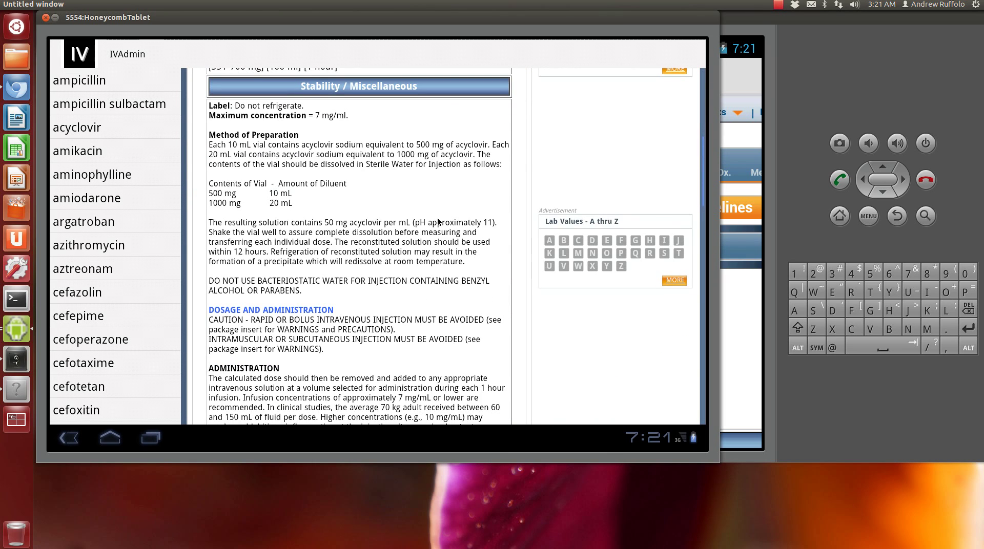
drag(432, 213, 404, 307)
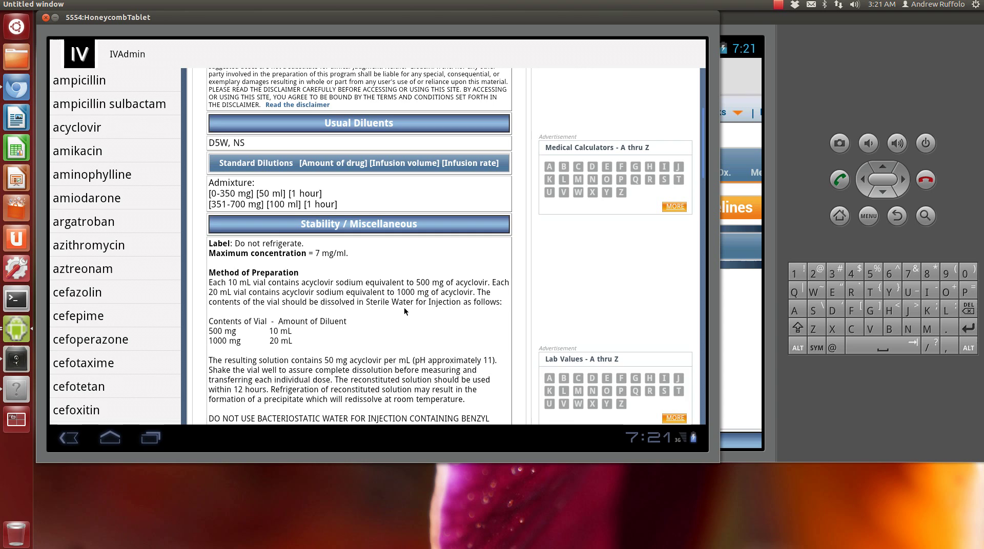
scroll(404, 306, up, 4)
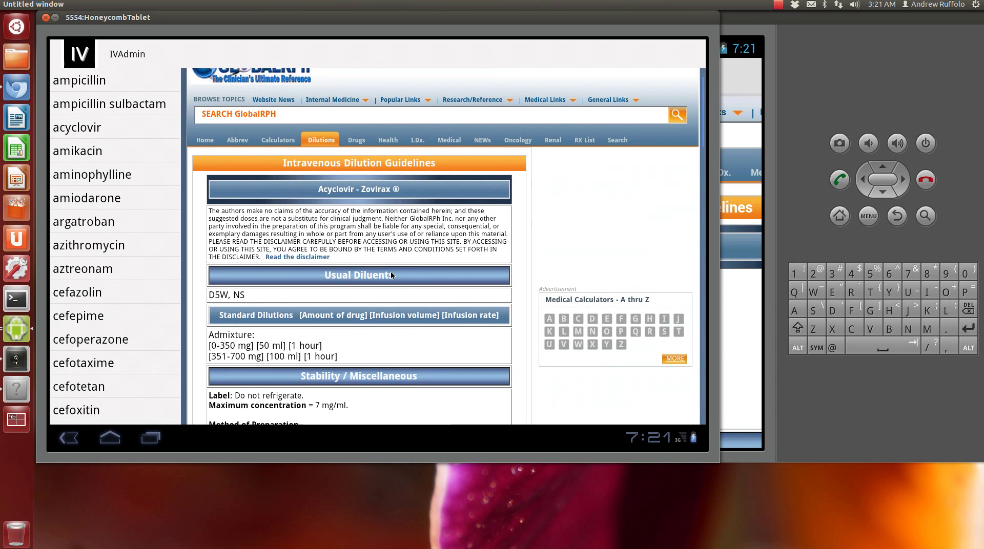
scroll(391, 275, up, 1)
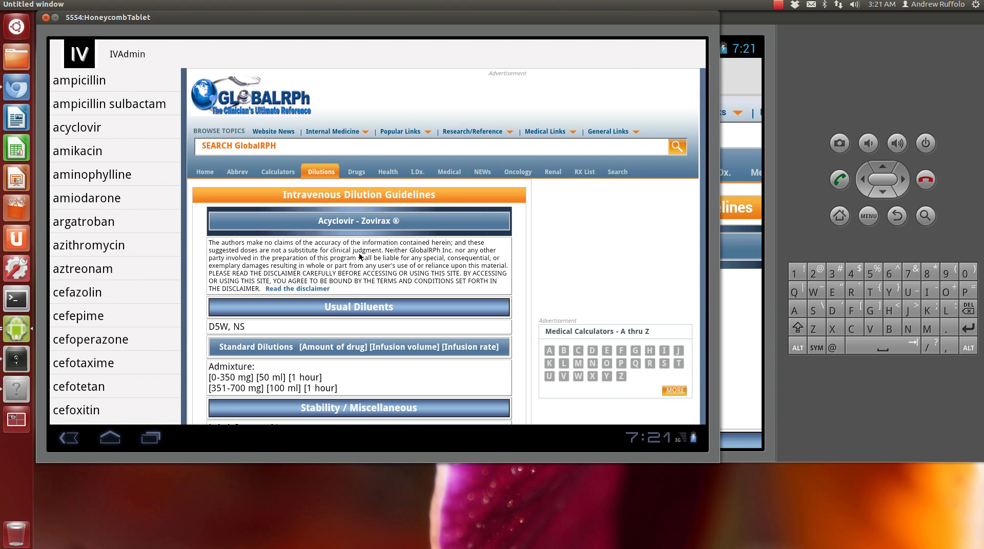
Return the phone emulator to the drug list, then move the highlight down to azithromycin and back to ampicillin
click(757, 338)
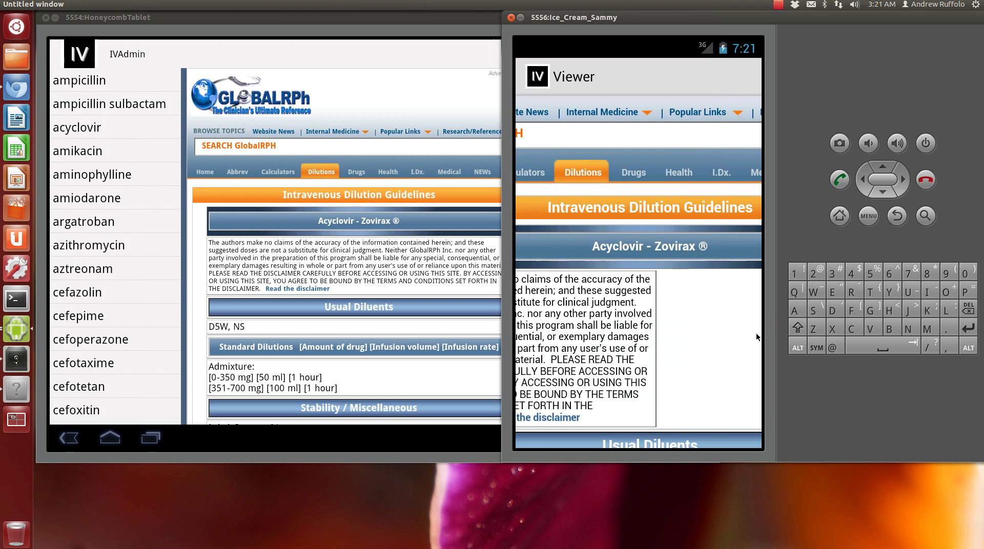
click(895, 218)
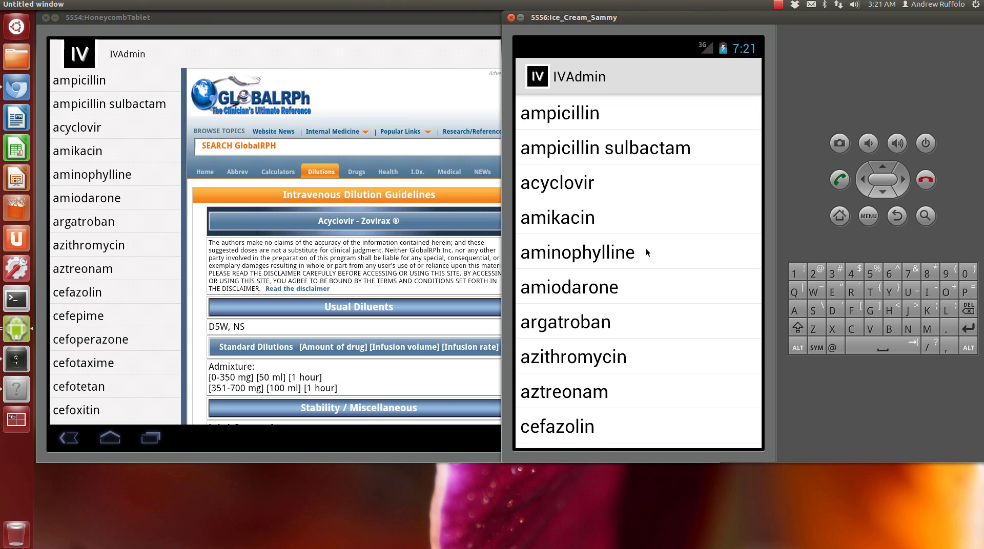
key(Down)
key(Down)
key(Down)
key(Down)
key(Down)
key(Down)
key(Down)
key(Down)
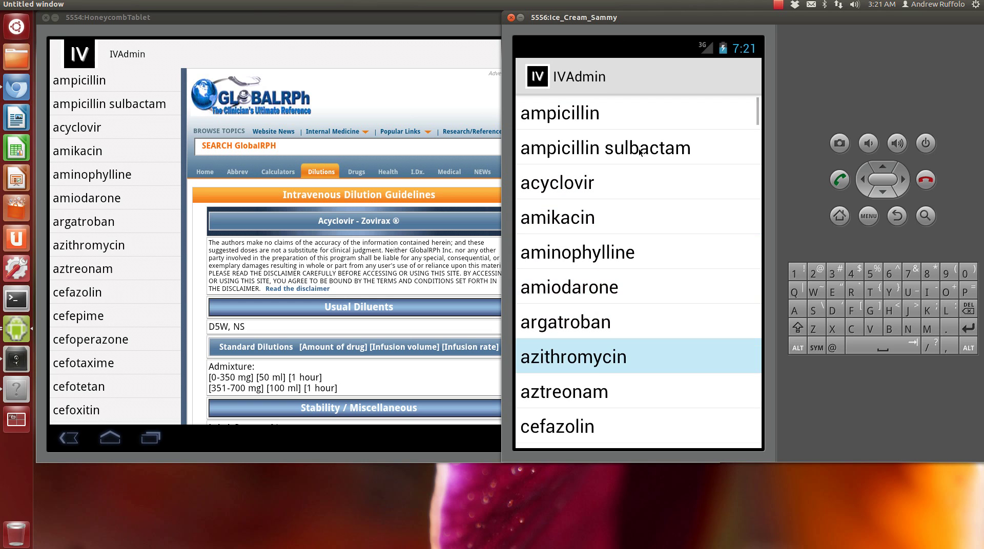
key(Up)
key(Up)
key(Up)
key(Up)
key(Up)
key(Up)
key(Up)
key(Up)
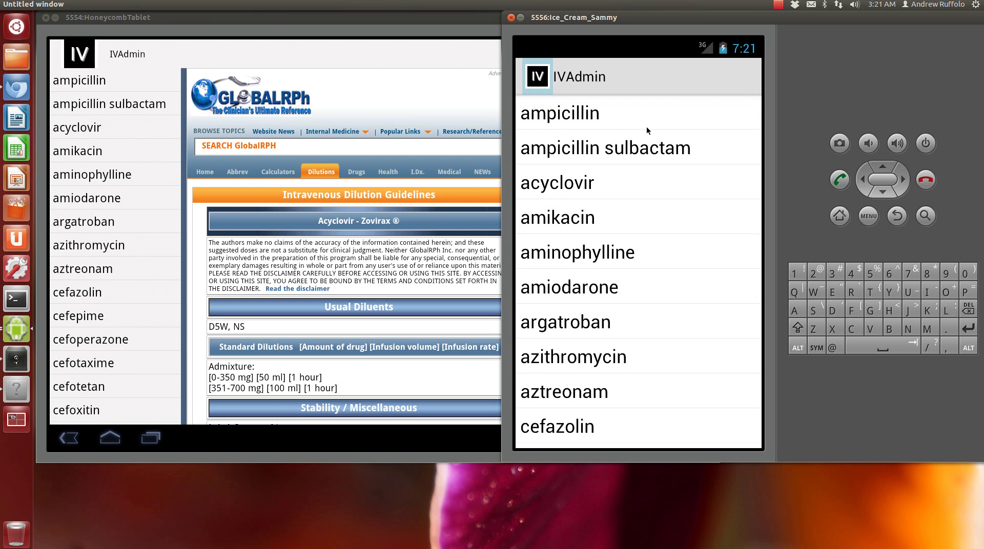
key(Down)
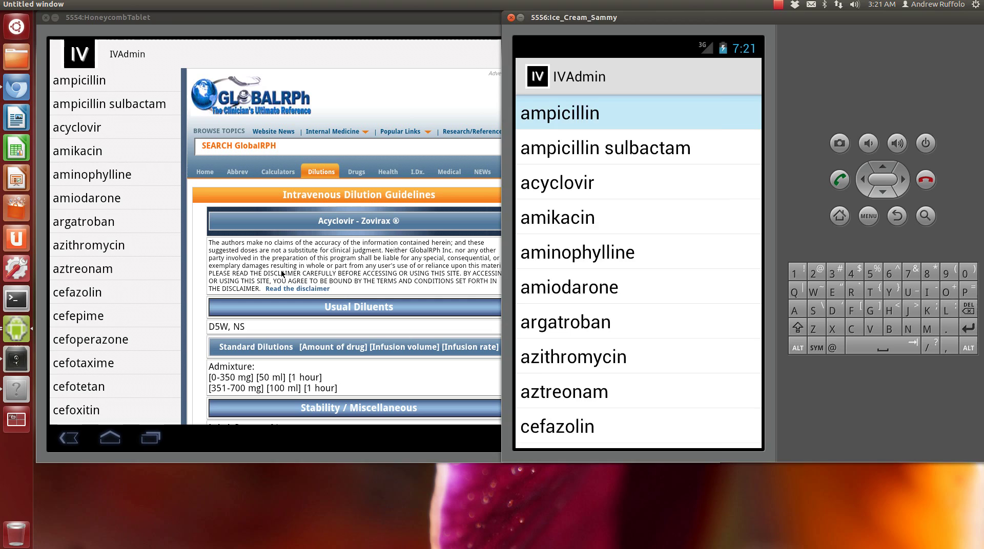
Rotate the tablet emulator to portrait orientation and shift its window slightly closer to the phone emulator
key(alt+Tab)
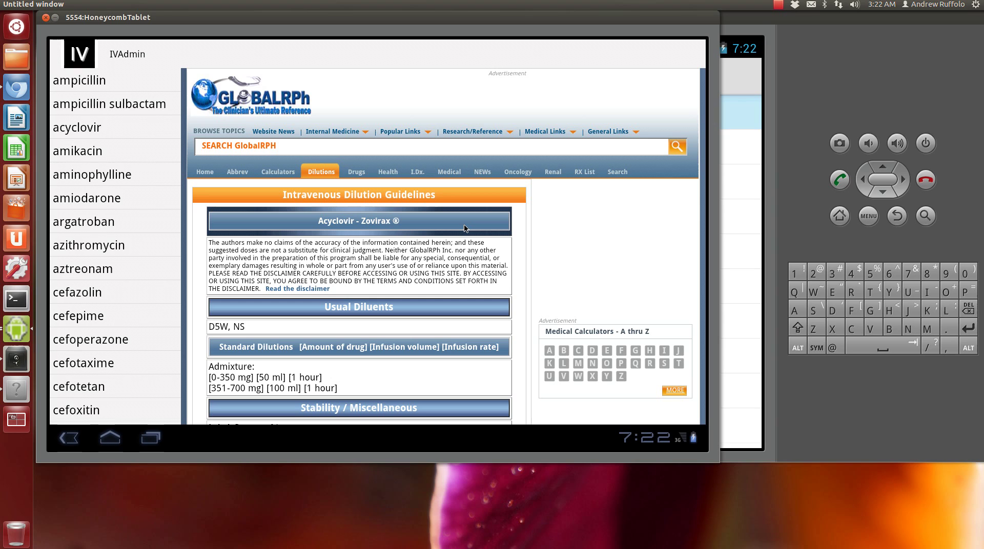
click(861, 69)
click(316, 274)
key(ctrl+F11)
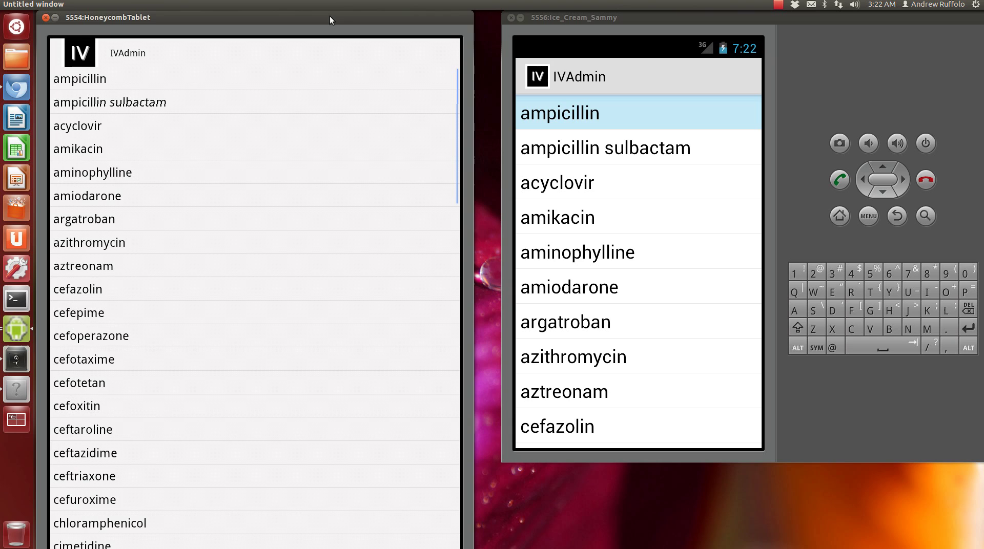
drag(330, 17, 357, 18)
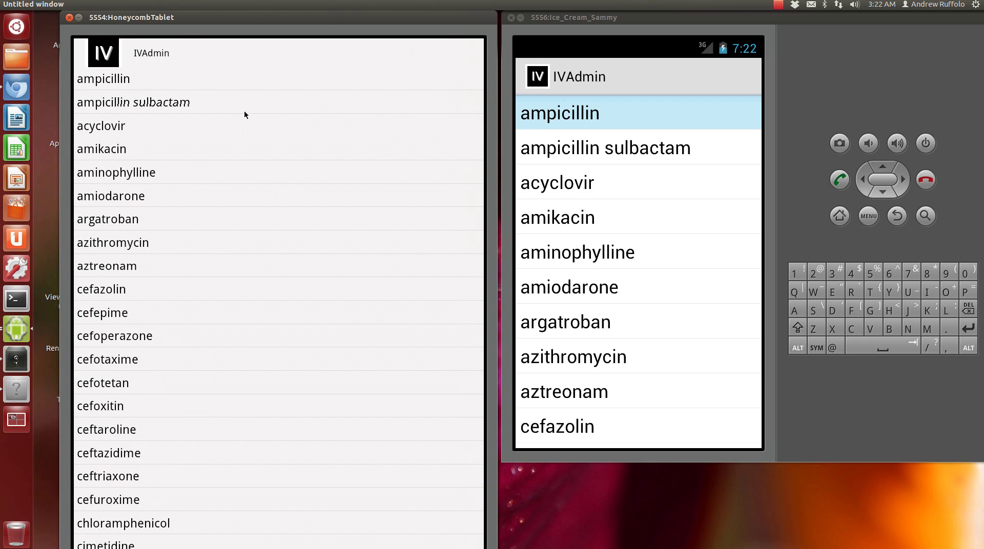
Open the acyclovir page on the phone emulator and return to its drug list
click(612, 182)
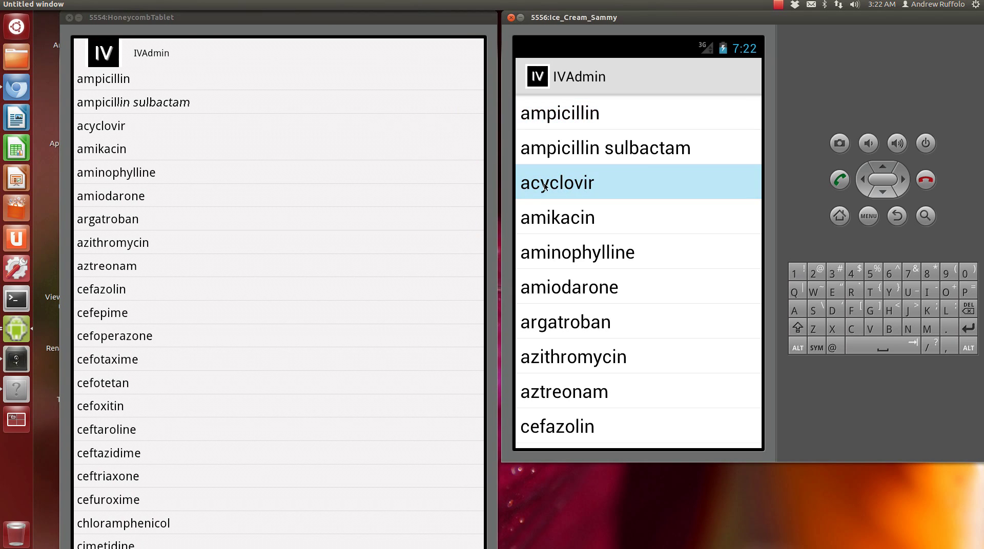
click(895, 219)
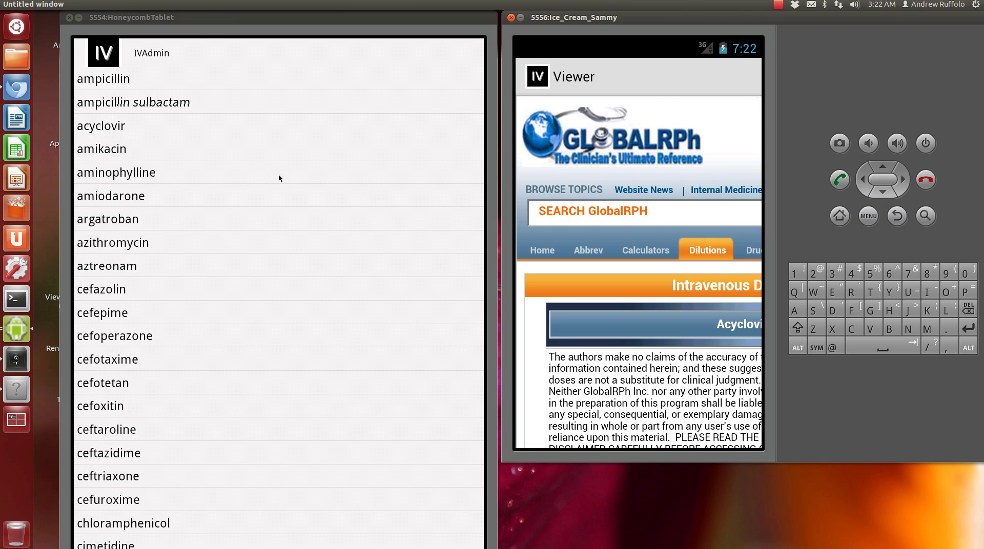
Open the ampicillin page on the portrait tablet emulator and on the phone emulator to compare their layouts
click(166, 90)
click(166, 89)
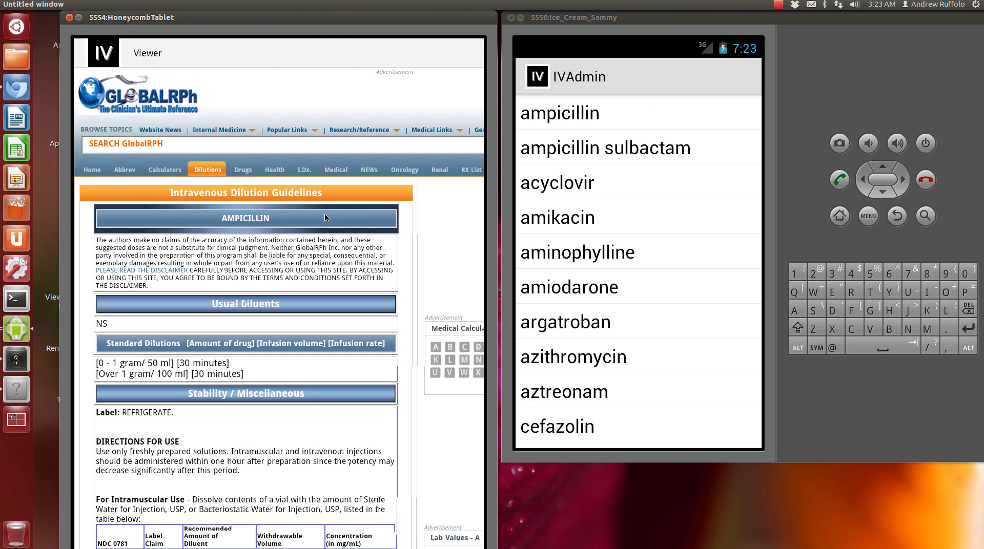
click(569, 114)
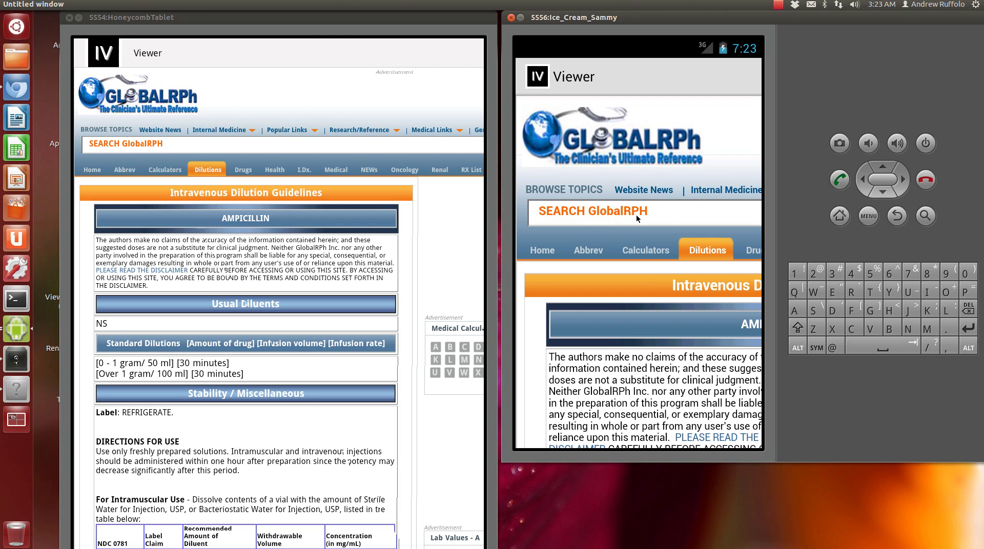
Return the phone emulator to the drug list and move the highlight down to azithromycin
key(Down)
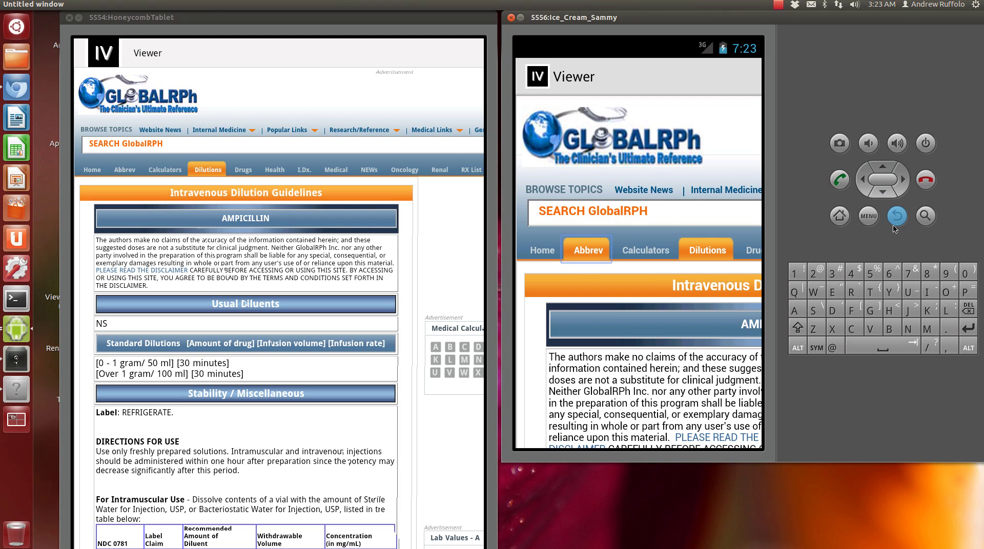
key(Escape)
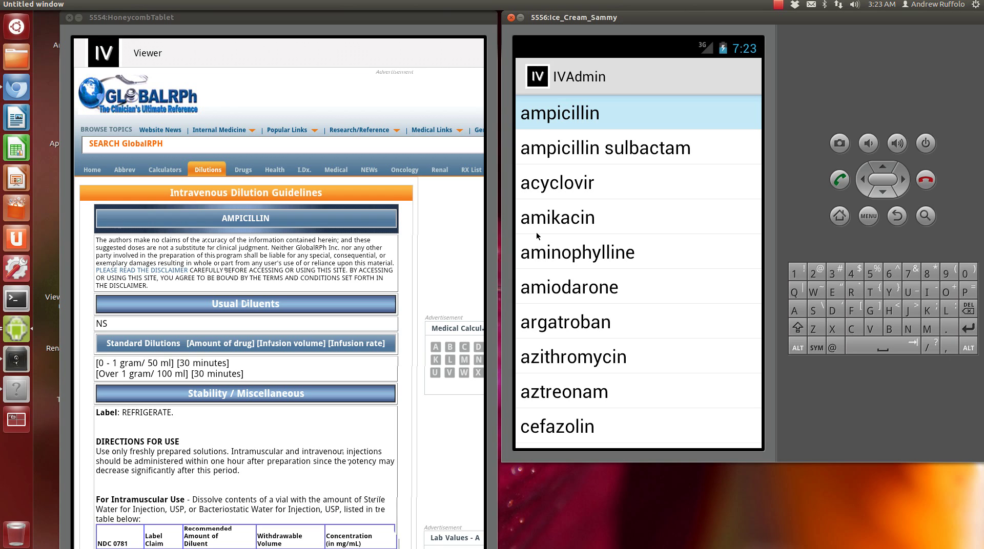
key(Down)
key(Down)
key(Down)
key(Down)
key(Down)
key(Down)
key(Down)
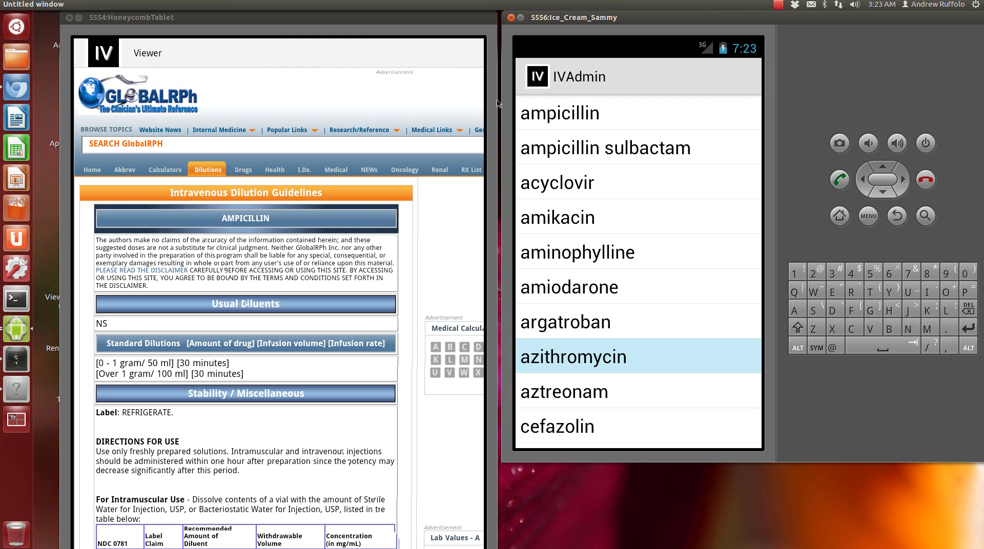
Rotate the phone emulator to landscape and back to portrait, and rotate the tablet emulator back to landscape
key(ctrl+F11)
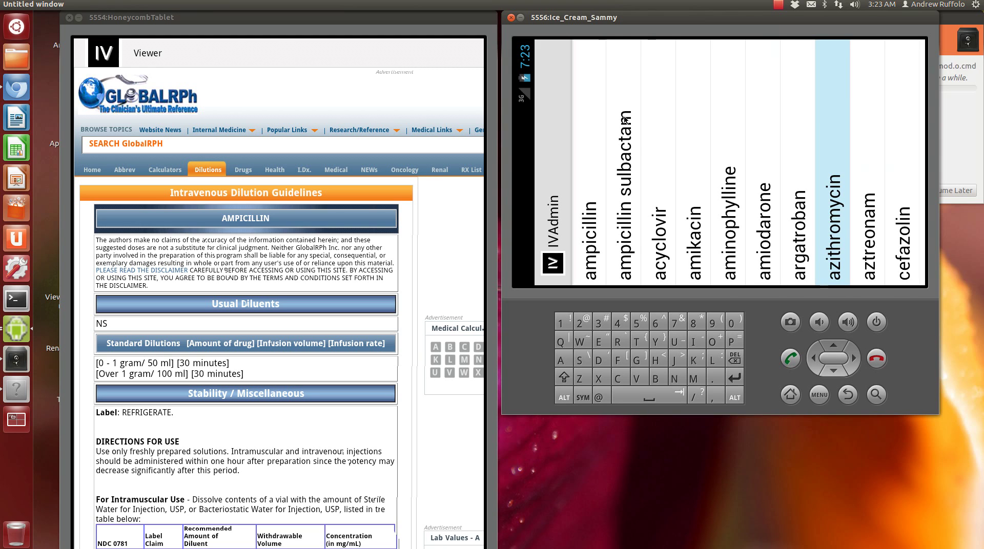
key(ctrl+F11)
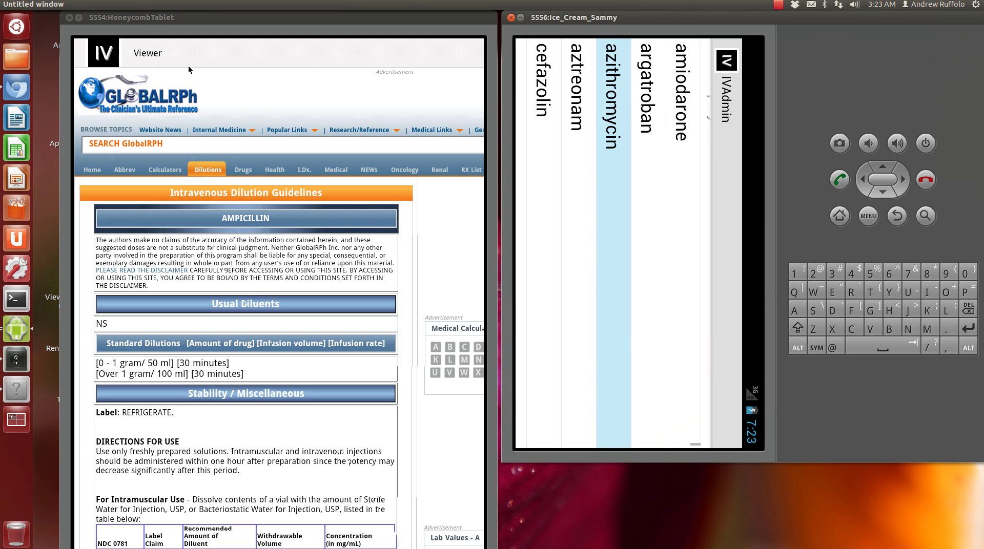
click(198, 15)
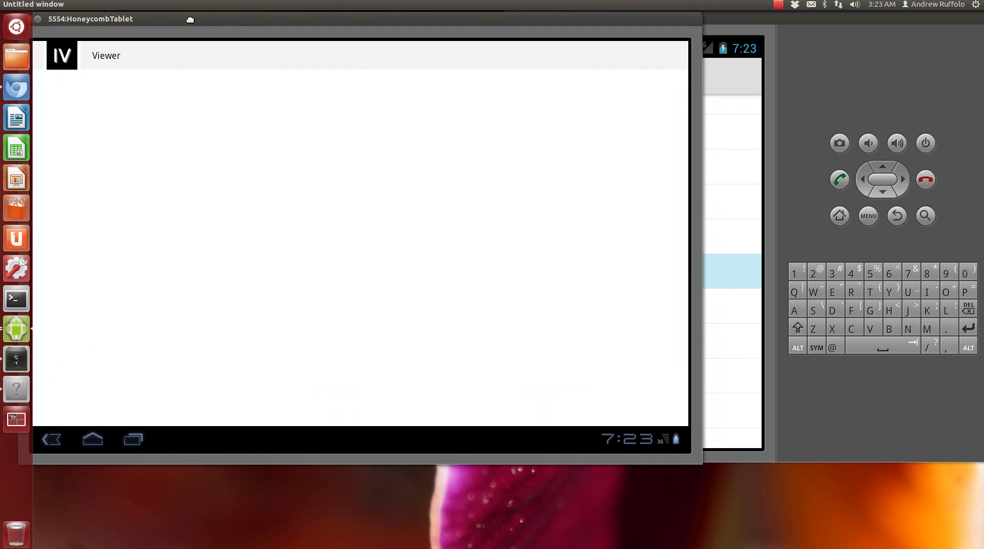
Compare the tablet's landscape ampicillin page with the phone's drug list, and return the tablet emulator to its drug list
click(586, 82)
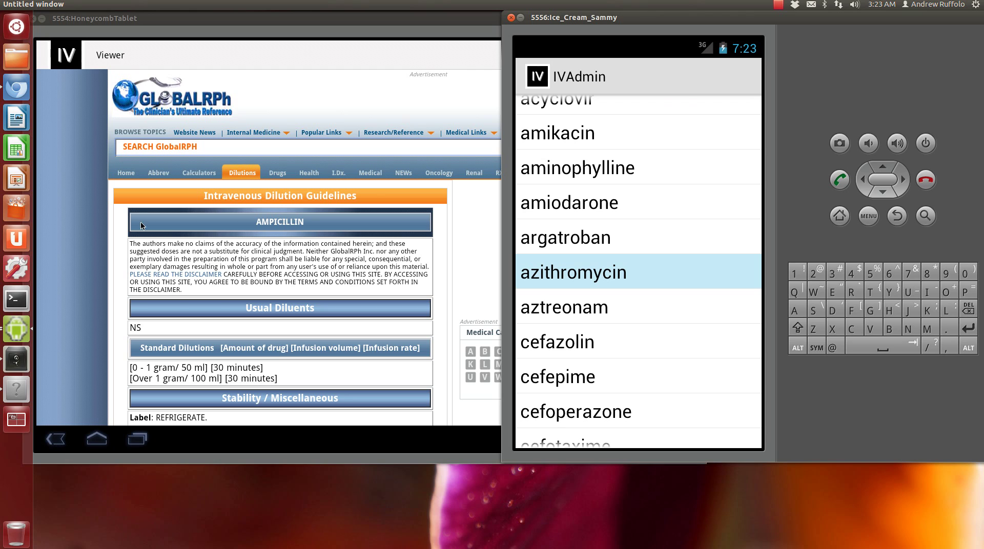
click(447, 237)
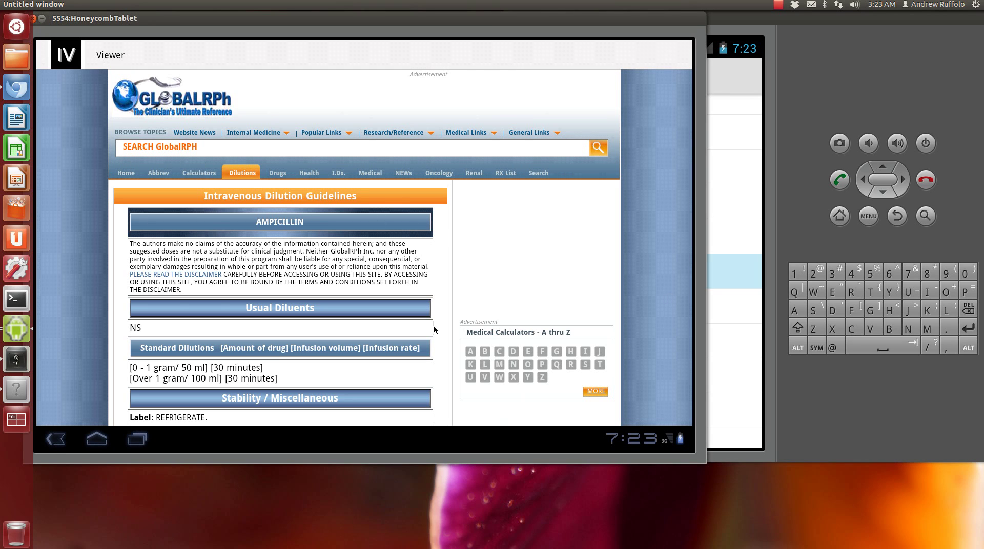
click(803, 146)
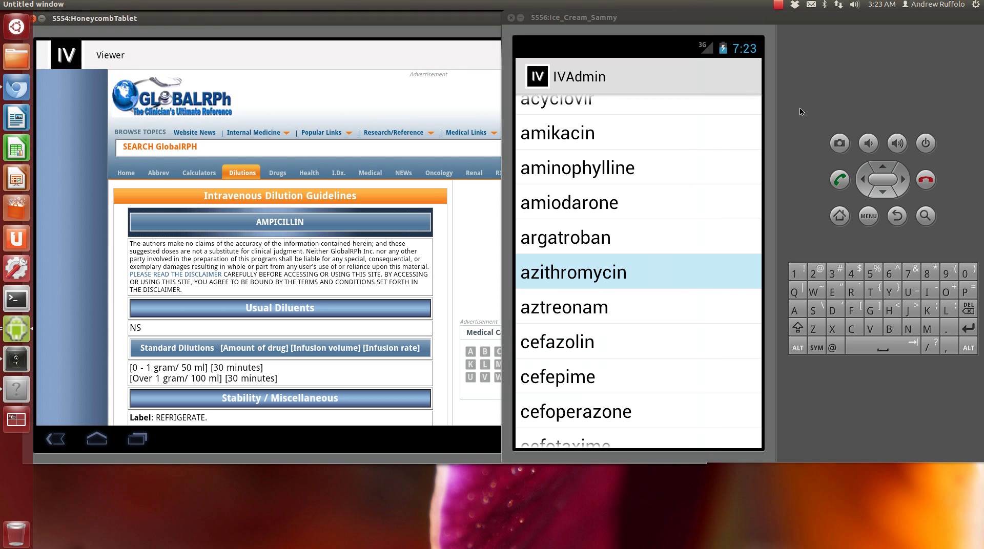
click(64, 440)
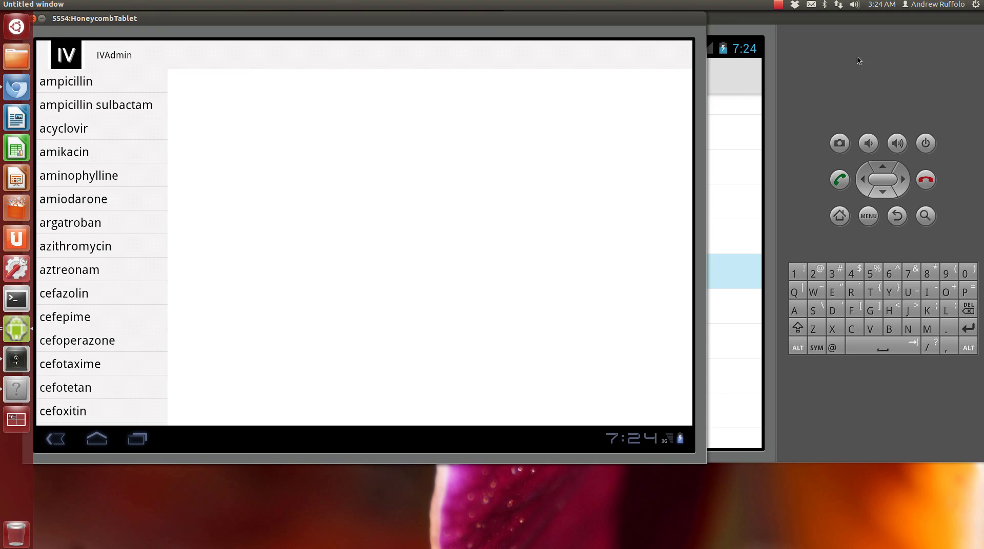
Shift the tablet emulator window slightly towards the phone emulator and bring the phone emulator to the front
key(alt+Tab)
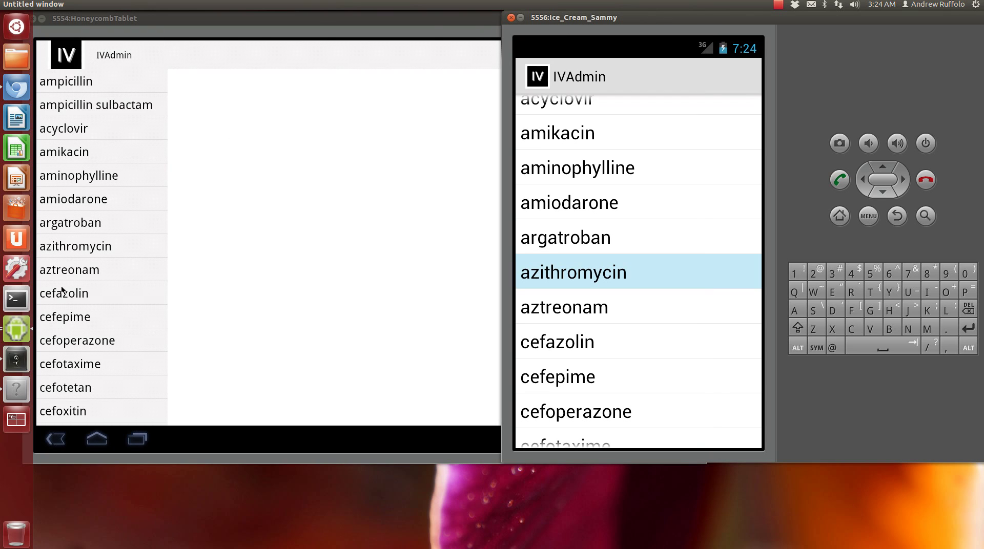
click(157, 31)
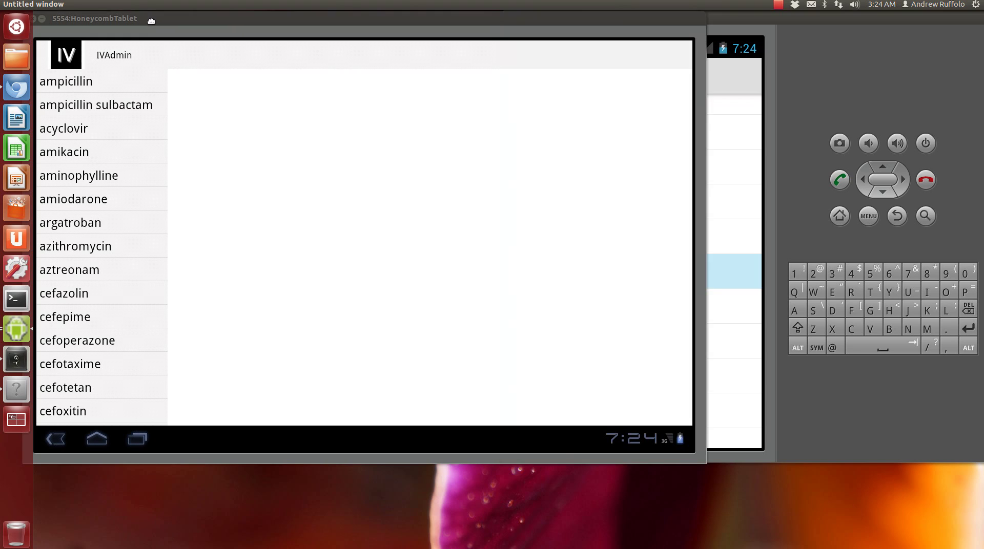
drag(152, 19, 162, 18)
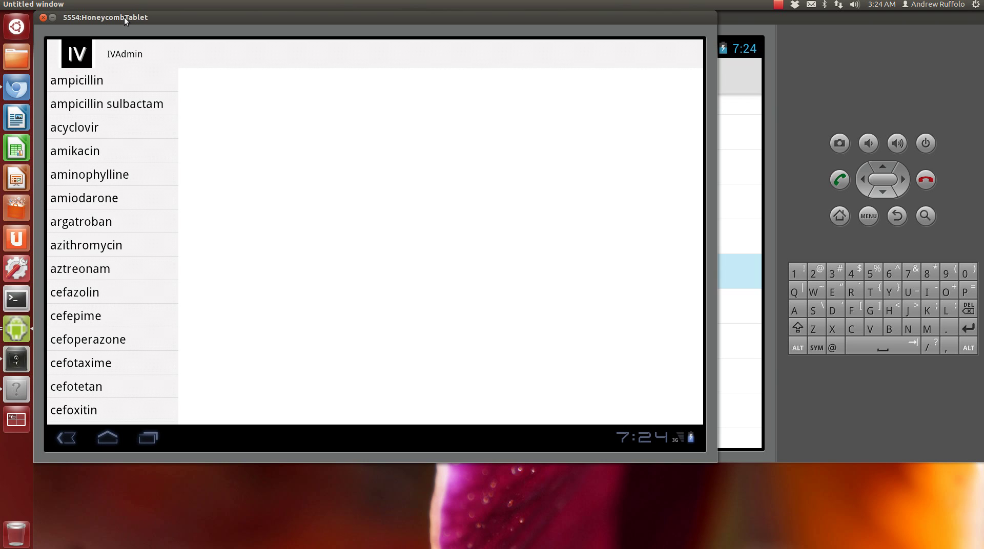
click(785, 84)
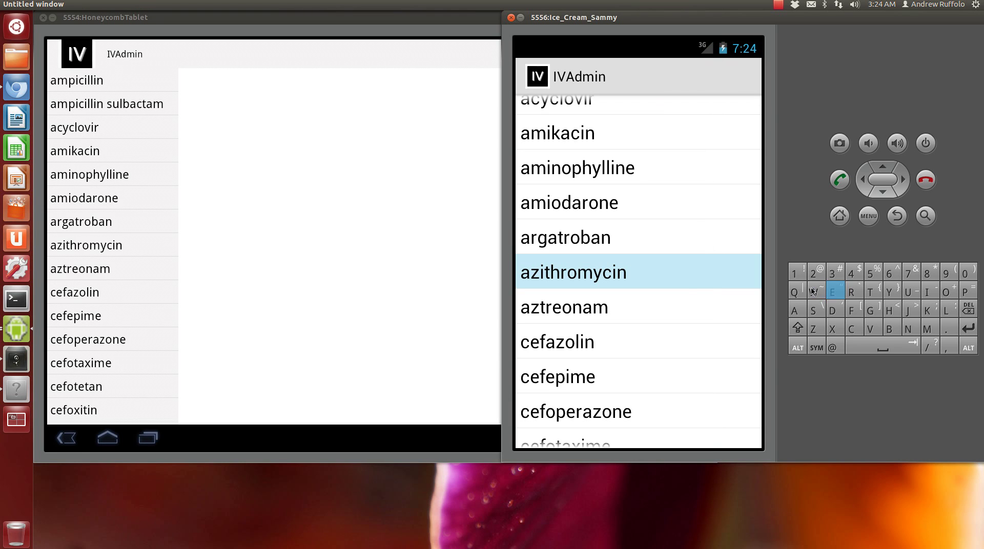